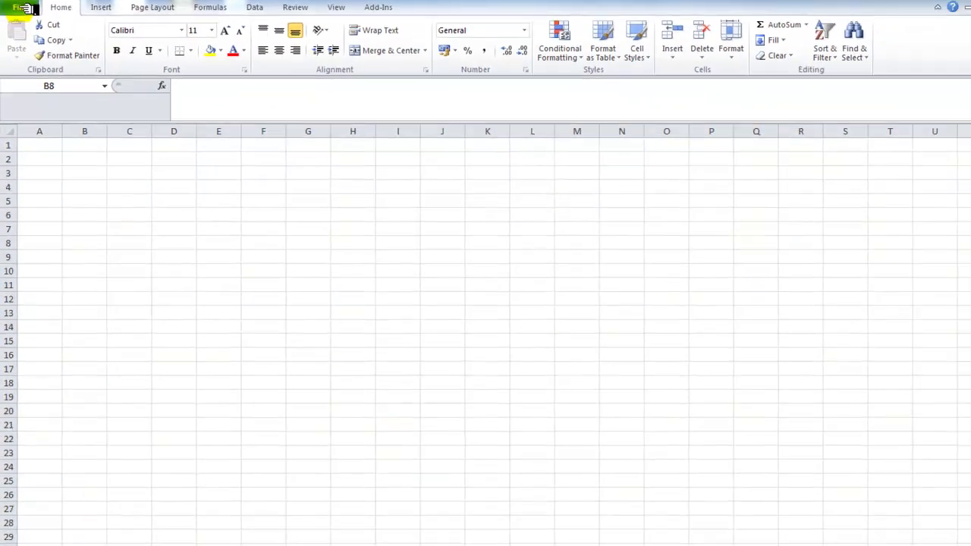
- Browse the Insert, Page Layout, Formulas, Data, Review, View and Add-ins ribbon tabs, then return to Home
click(97, 5)
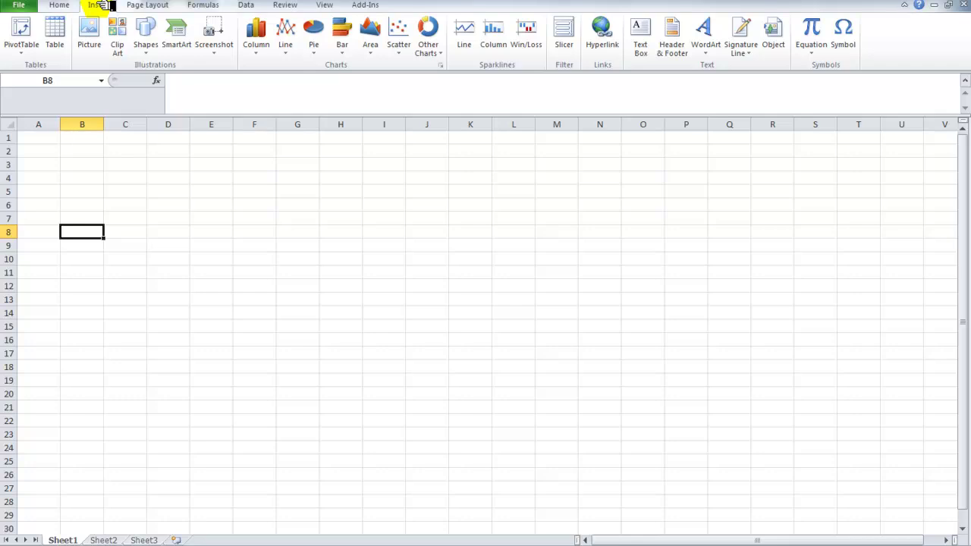
click(151, 5)
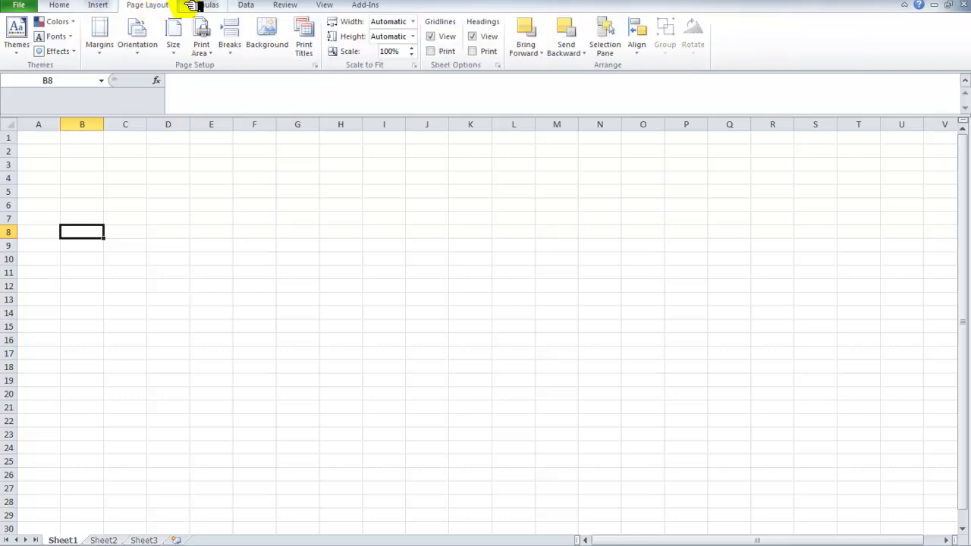
click(216, 6)
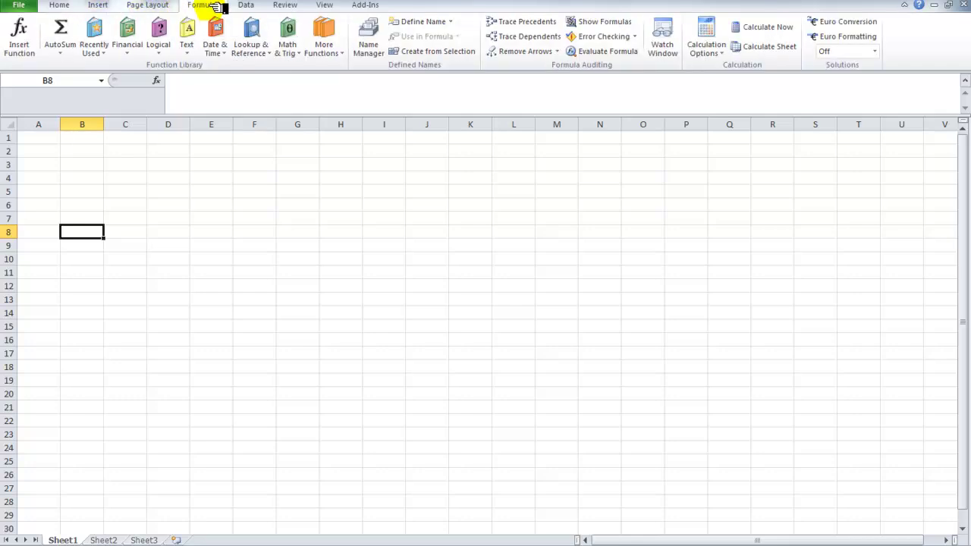
click(250, 5)
click(284, 5)
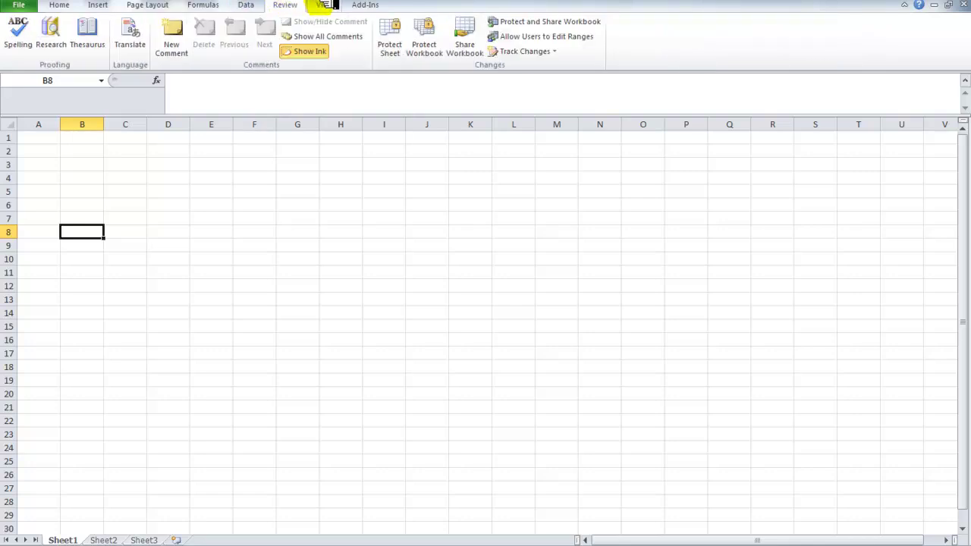
click(325, 5)
click(371, 6)
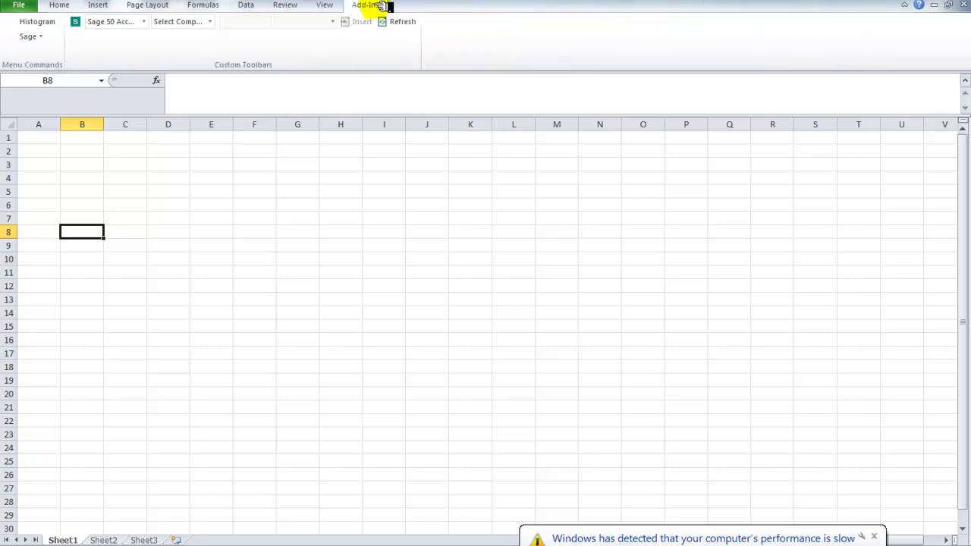
click(65, 5)
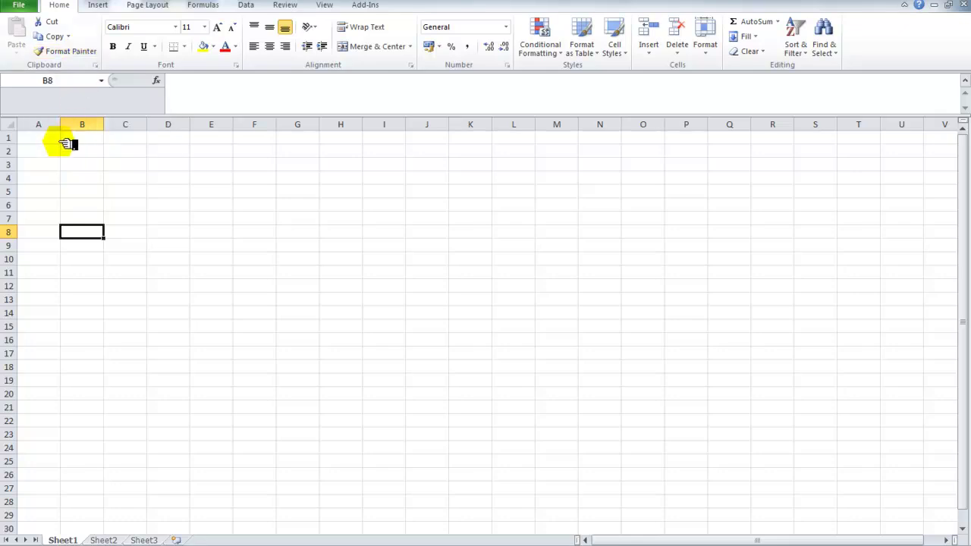
- Practise selecting cells B5, C4, B3, C2, A1 and C2 on the worksheet
click(85, 192)
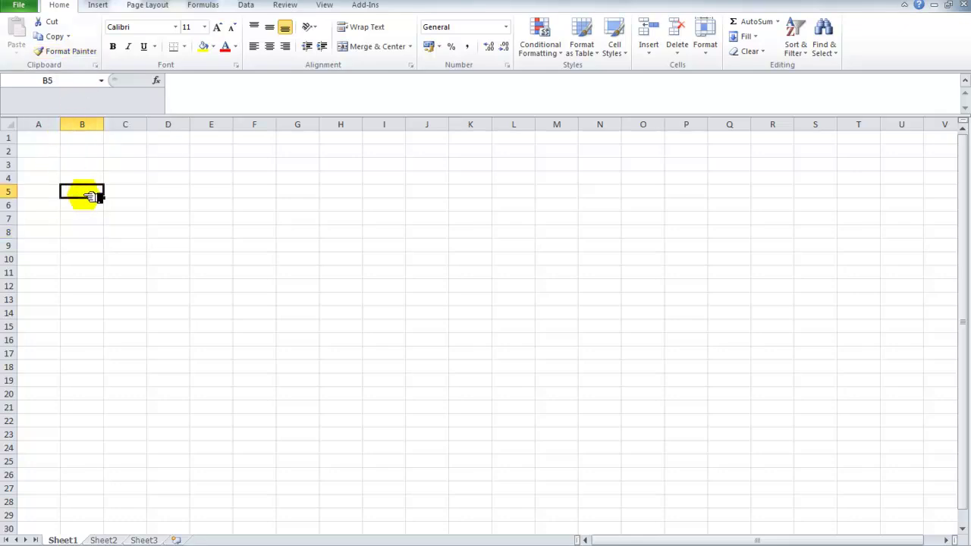
click(135, 180)
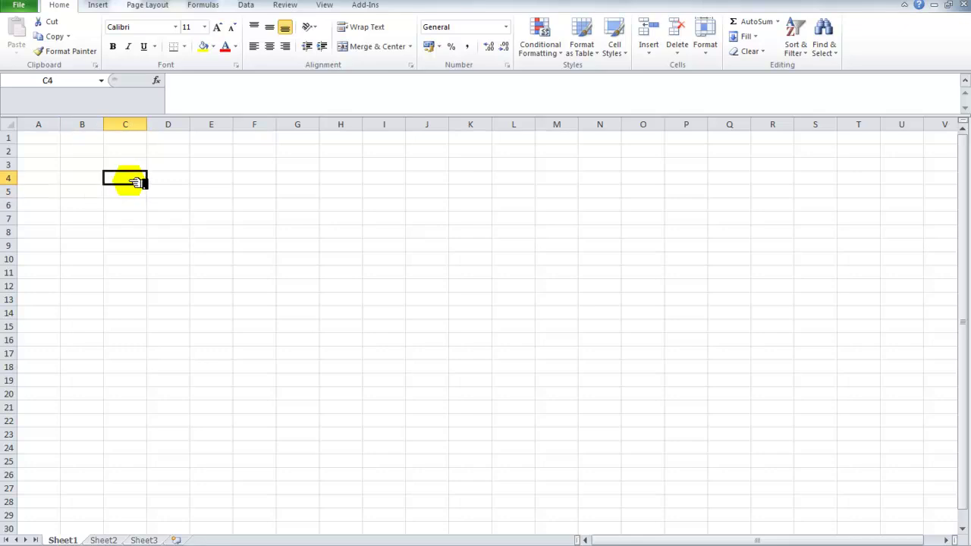
click(92, 166)
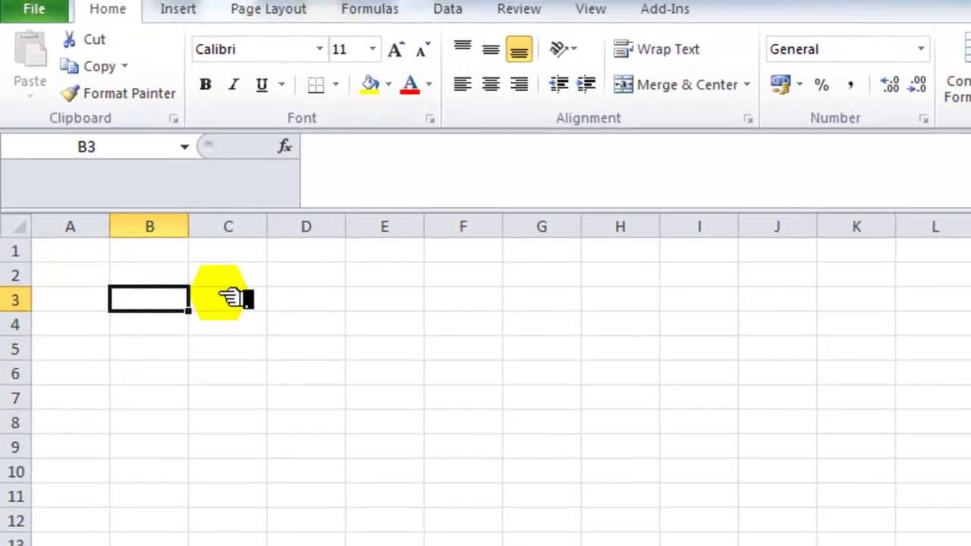
click(256, 281)
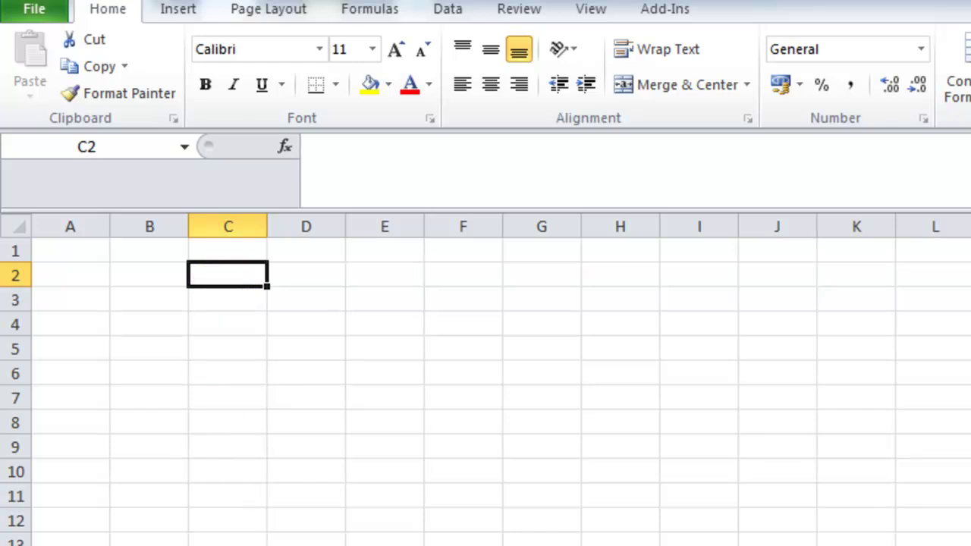
click(70, 250)
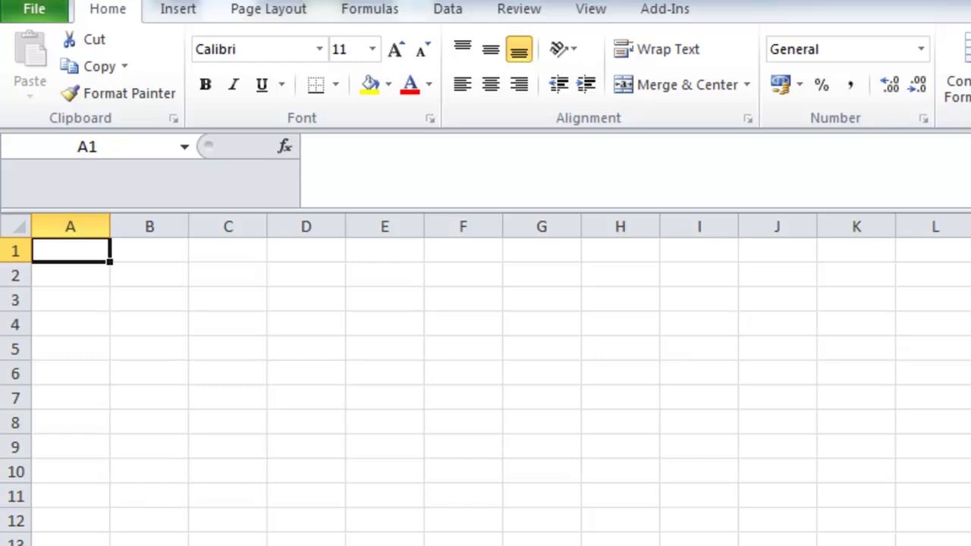
click(227, 274)
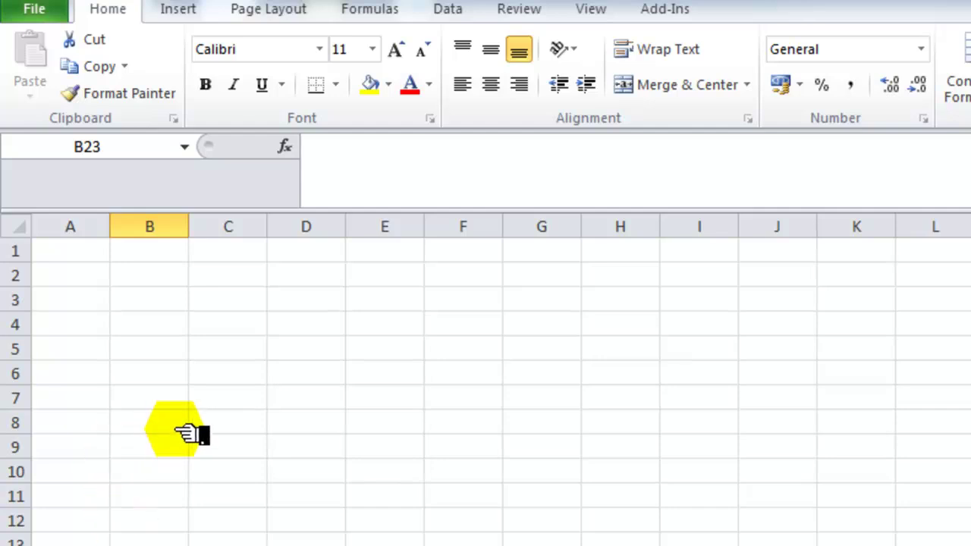
- Enter the letters A, B, C and D into B5 through B8, then select column B
click(160, 356)
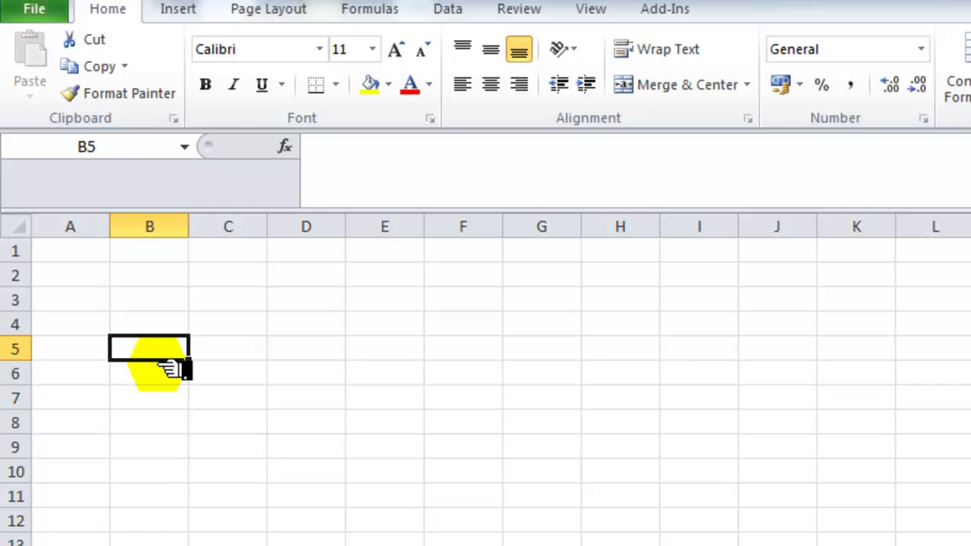
text(A)
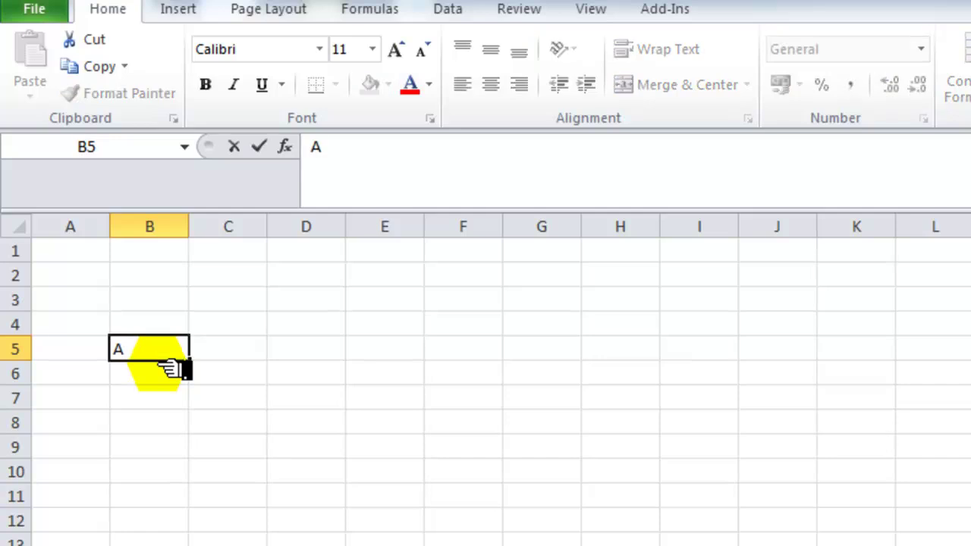
key(Return)
text(B)
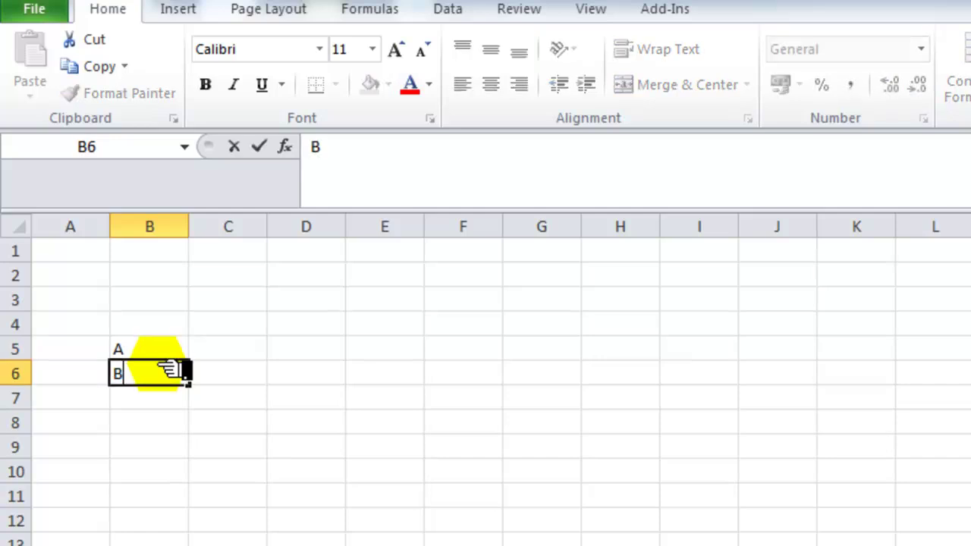
key(Return)
text(C)
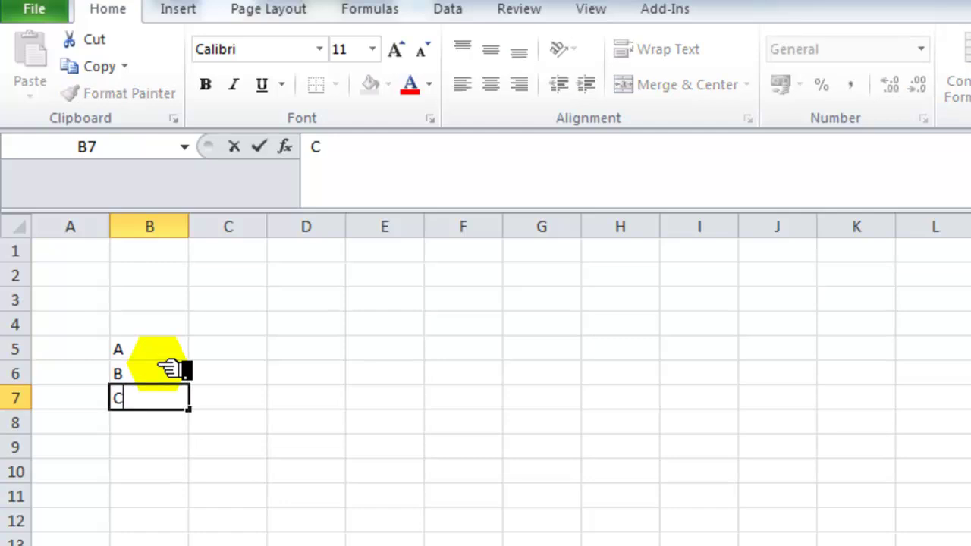
key(Return)
text(D)
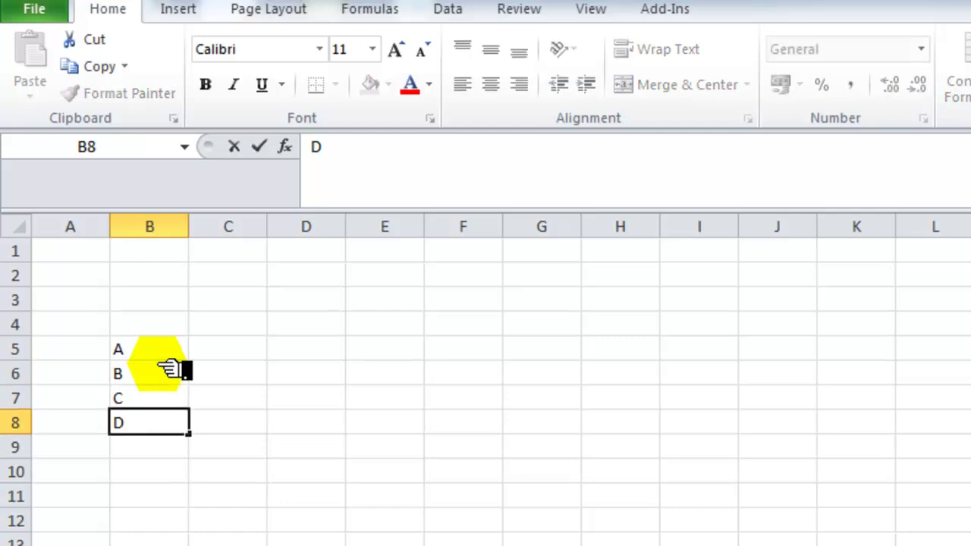
click(163, 466)
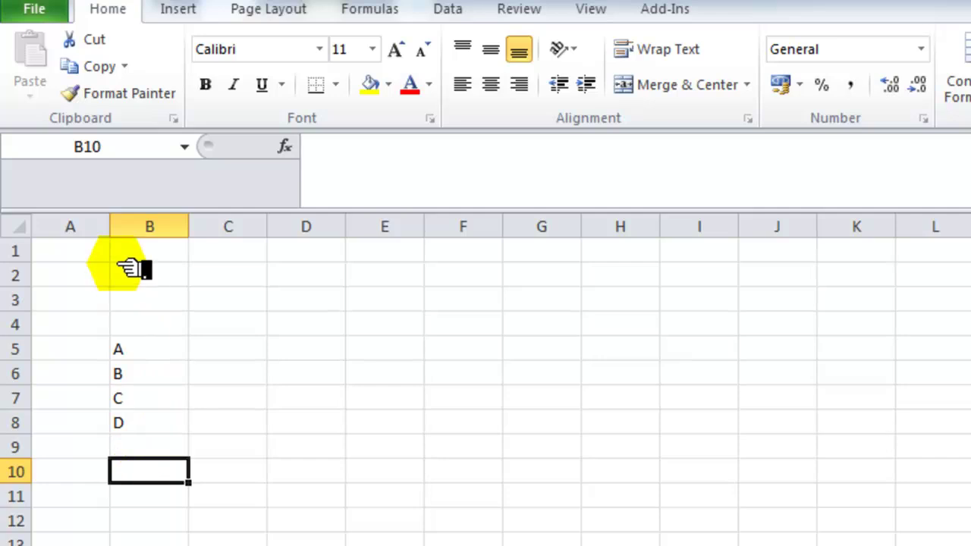
click(141, 227)
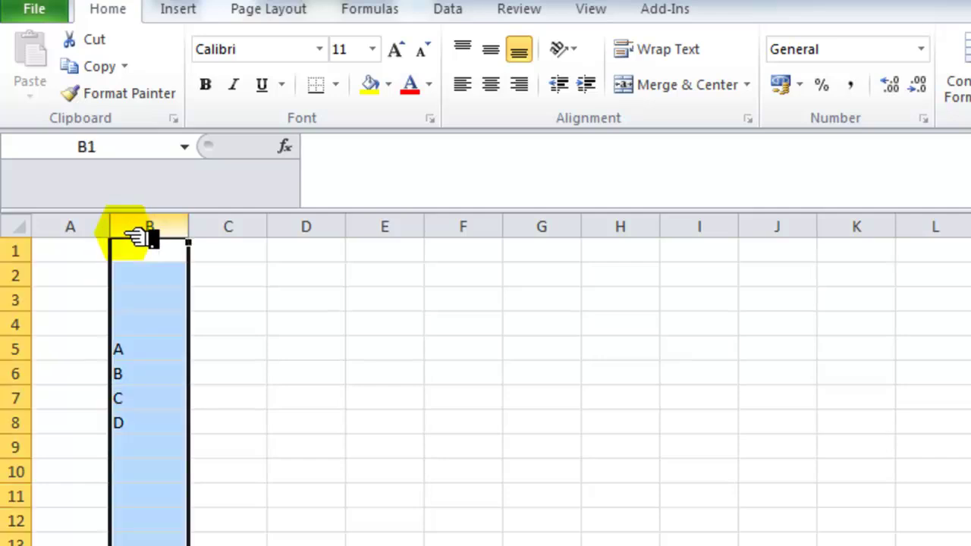
- Insert an empty column before column B, shifting the letters into C5:C8
right_click(137, 231)
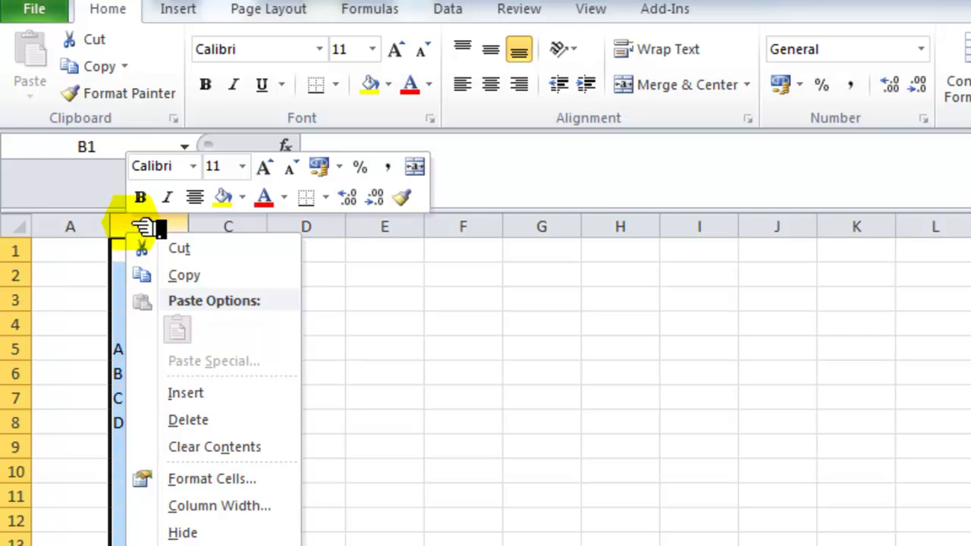
click(195, 399)
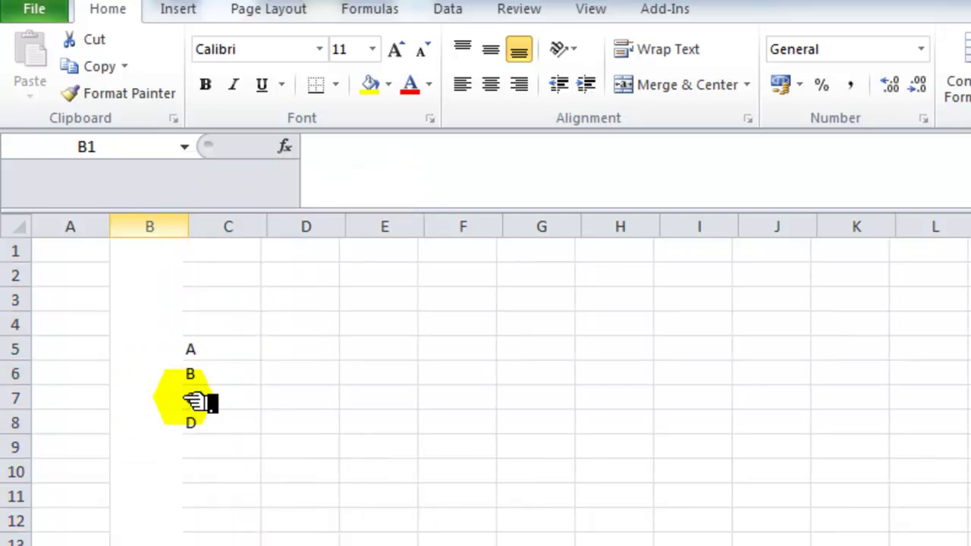
click(463, 537)
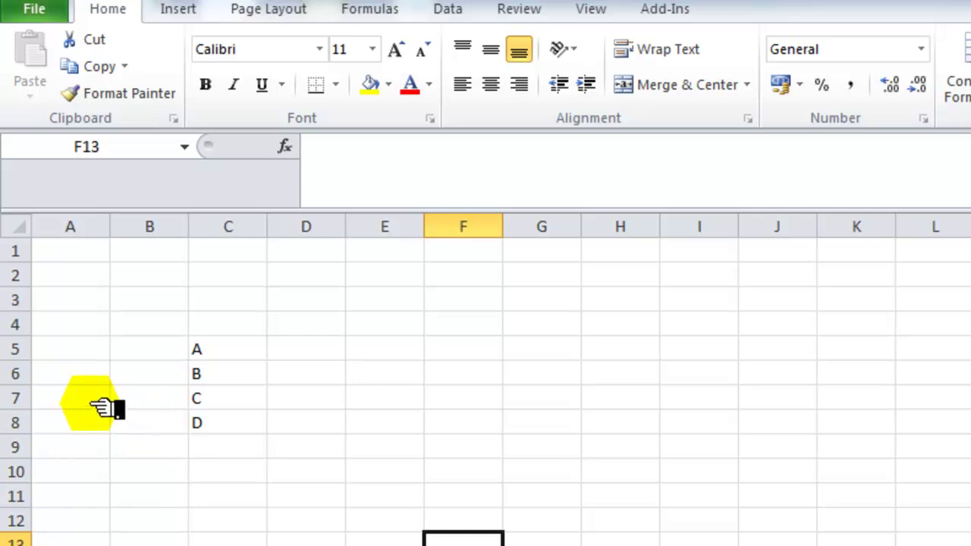
- Insert a blank row at row 7, moving C and D down to C8:C9
click(23, 398)
right_click(22, 398)
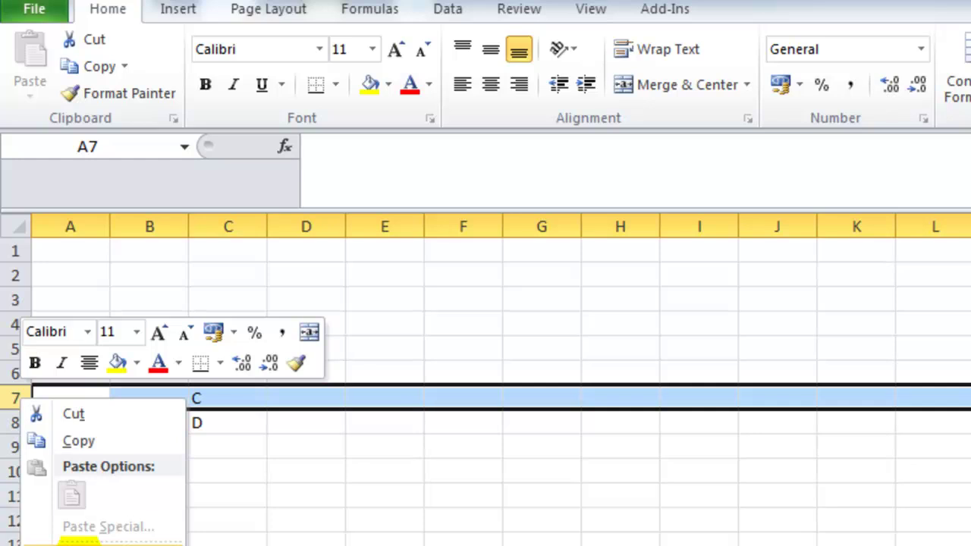
click(79, 543)
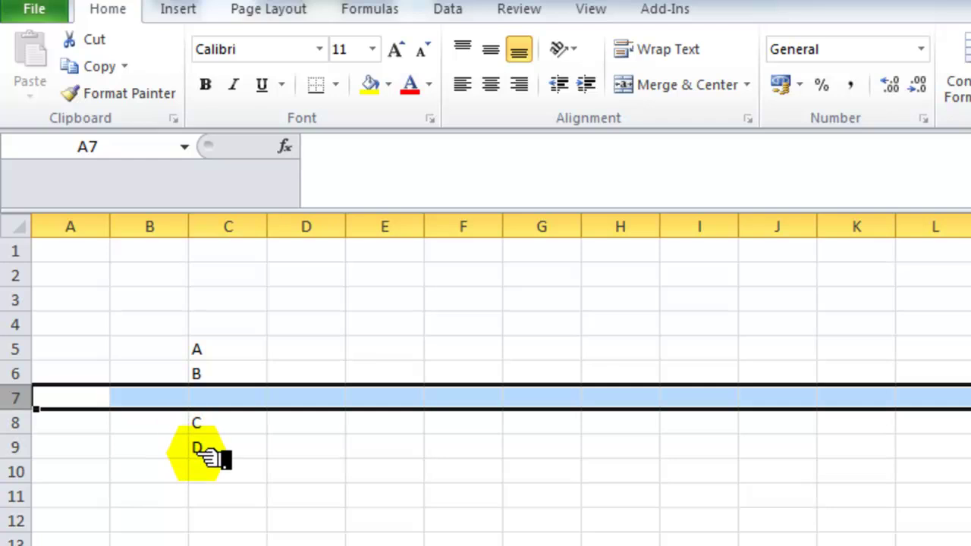
- Clear the contents of C5:C9 and select cell B5
drag(209, 455, 211, 358)
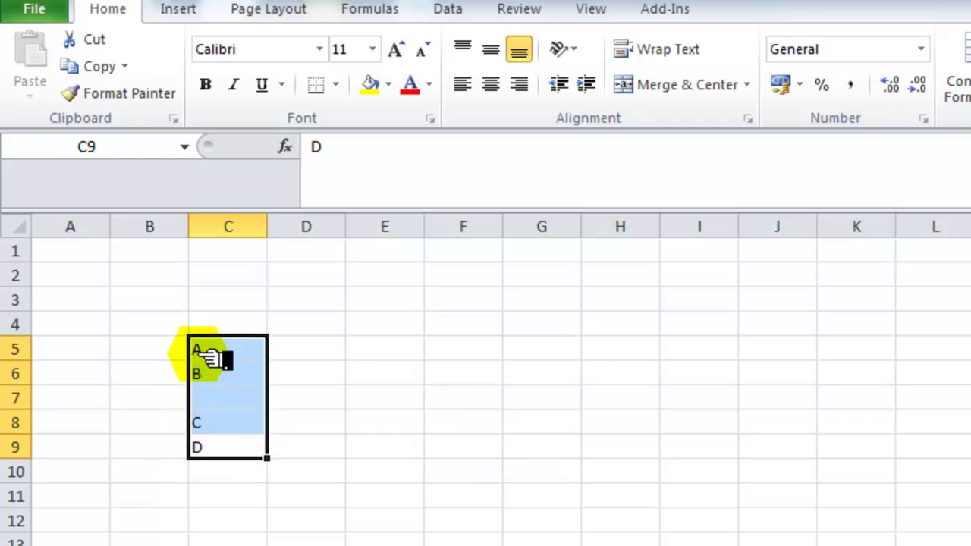
key(Delete)
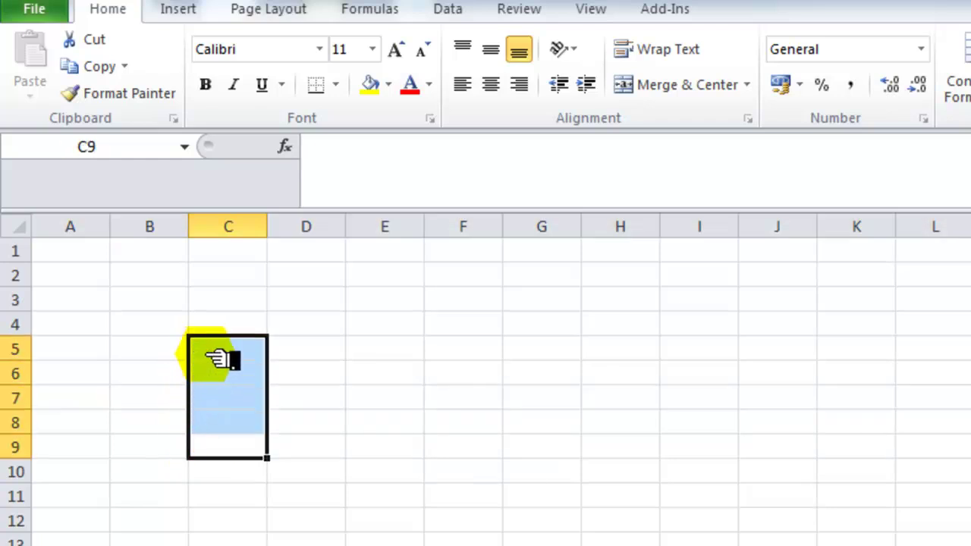
click(185, 399)
click(179, 356)
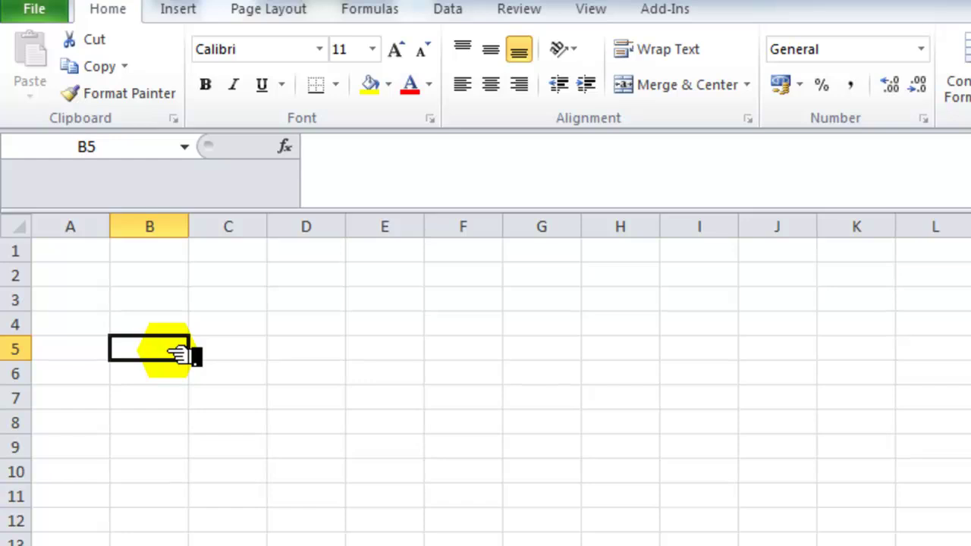
- Enter a stray '!' in B5, then 2, 3 and 4 in B6 through B8
text(!)
key(Return)
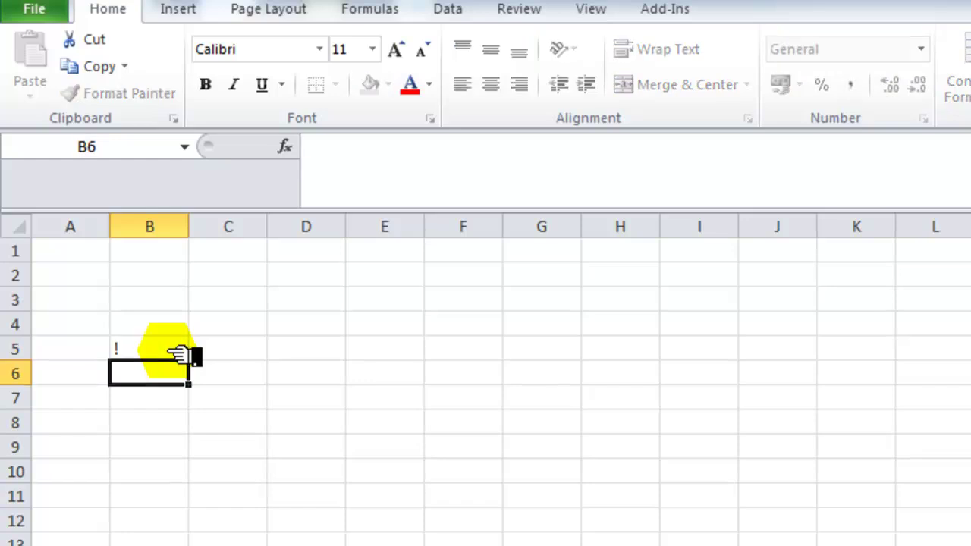
text(2)
key(Return)
text(3)
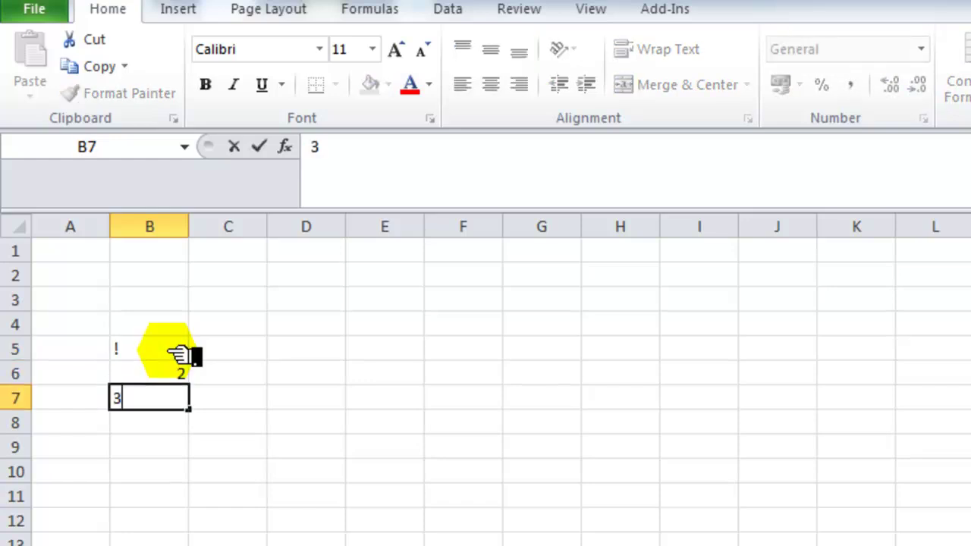
key(Return)
text(4)
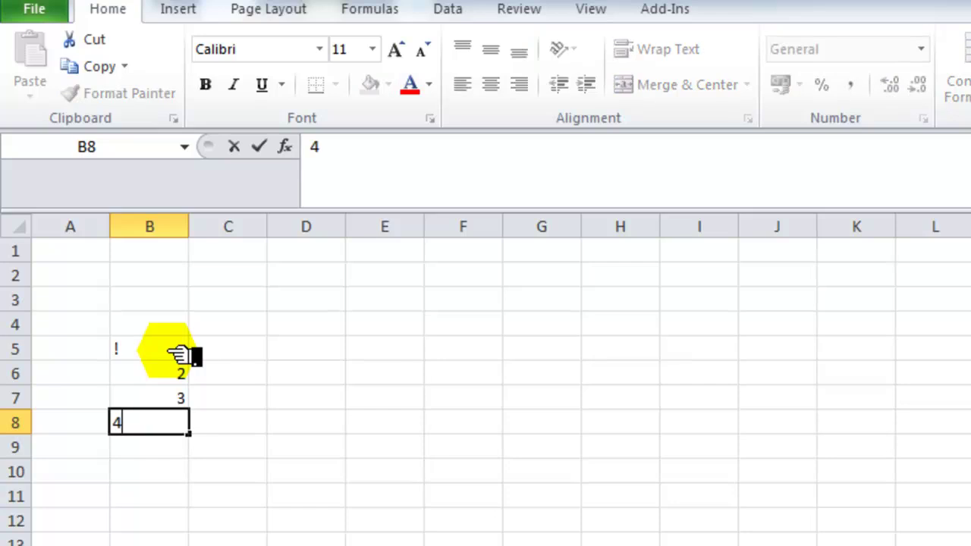
key(Return)
- Replace the '!' in B5 with 1 and select the range B5:B8
click(180, 353)
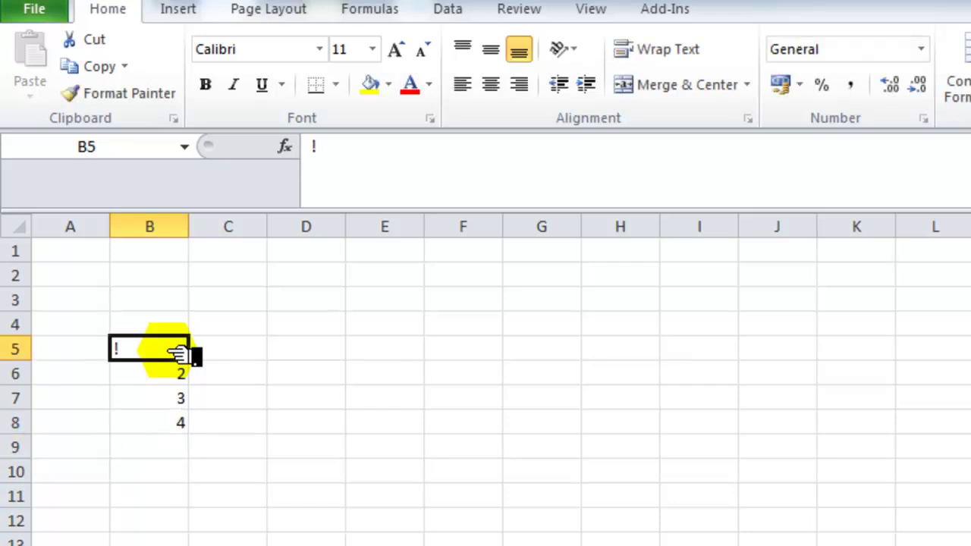
key(Delete)
text(1)
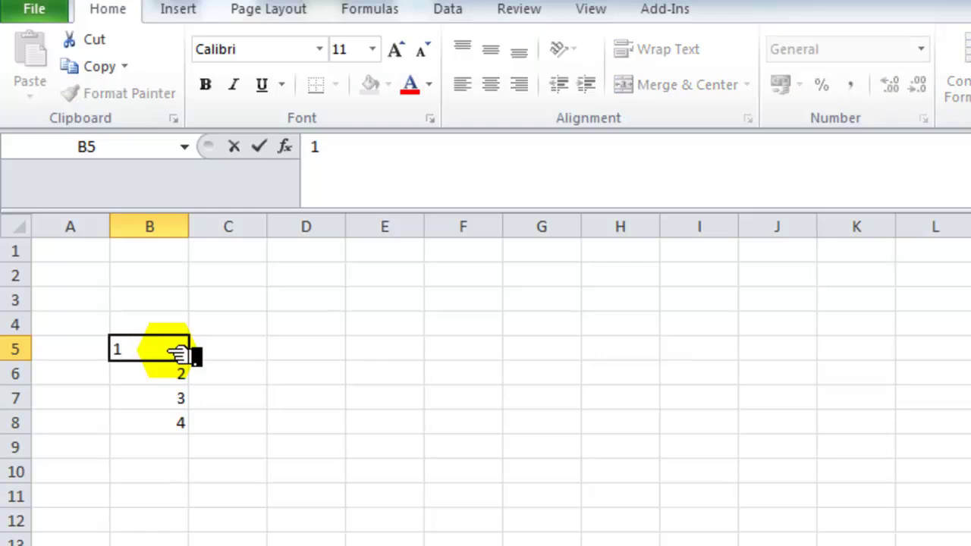
key(Return)
key(Return)
key(Return)
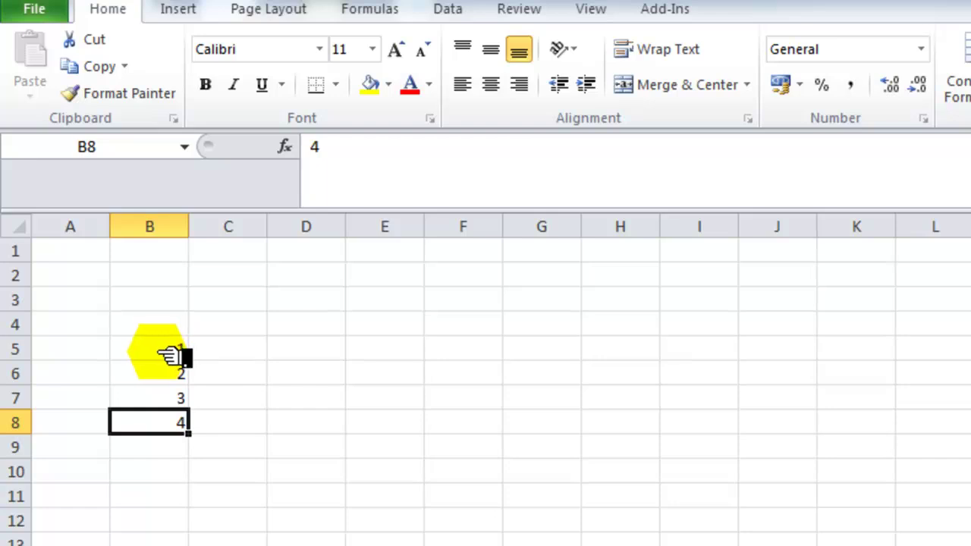
drag(165, 355, 163, 430)
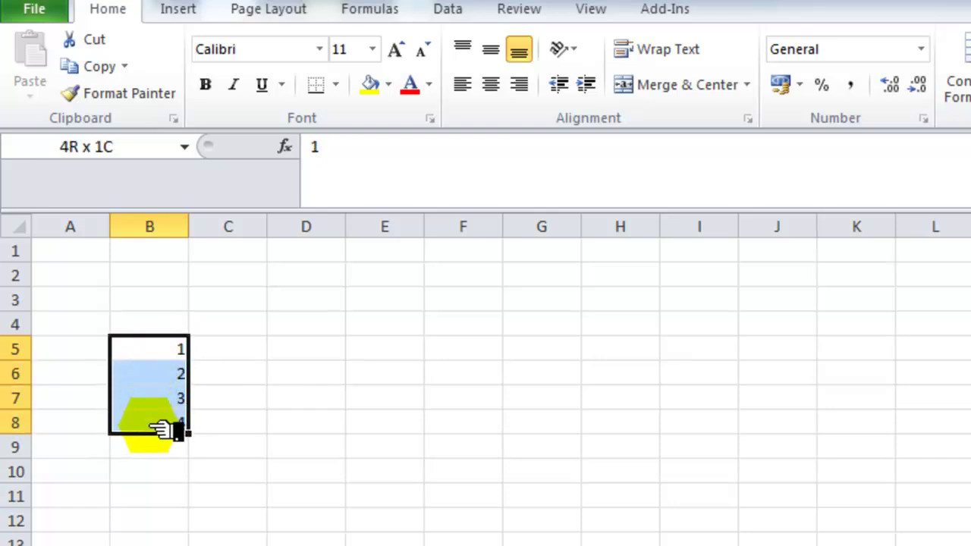
click(243, 426)
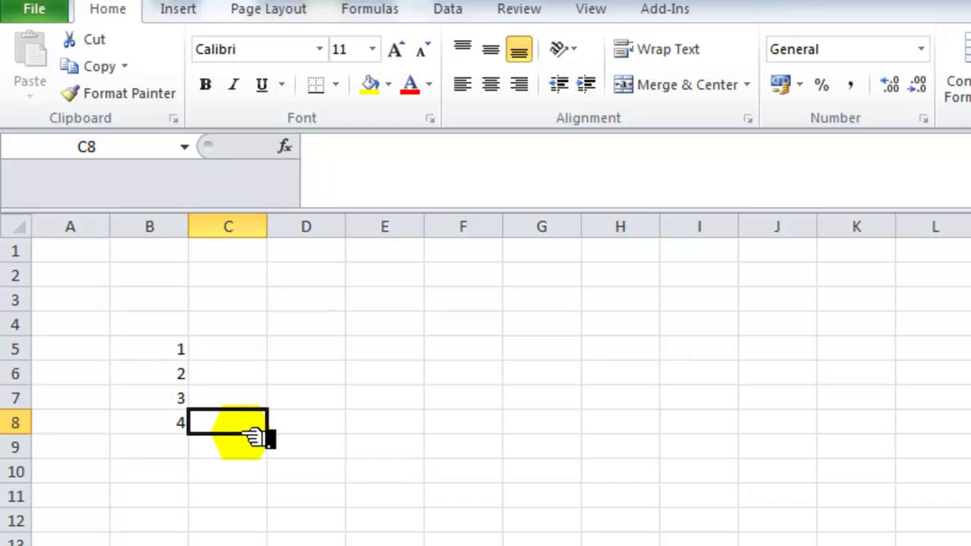
click(164, 349)
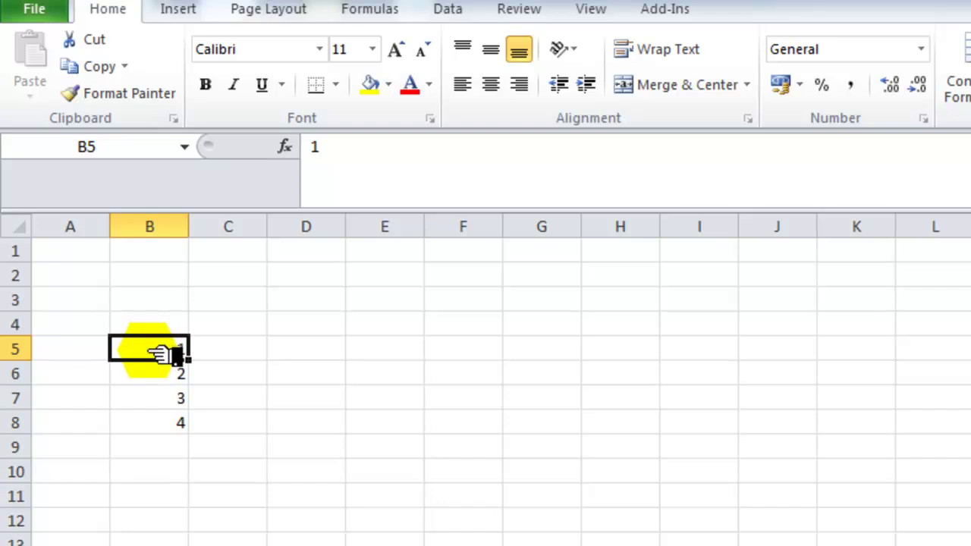
drag(162, 353, 163, 425)
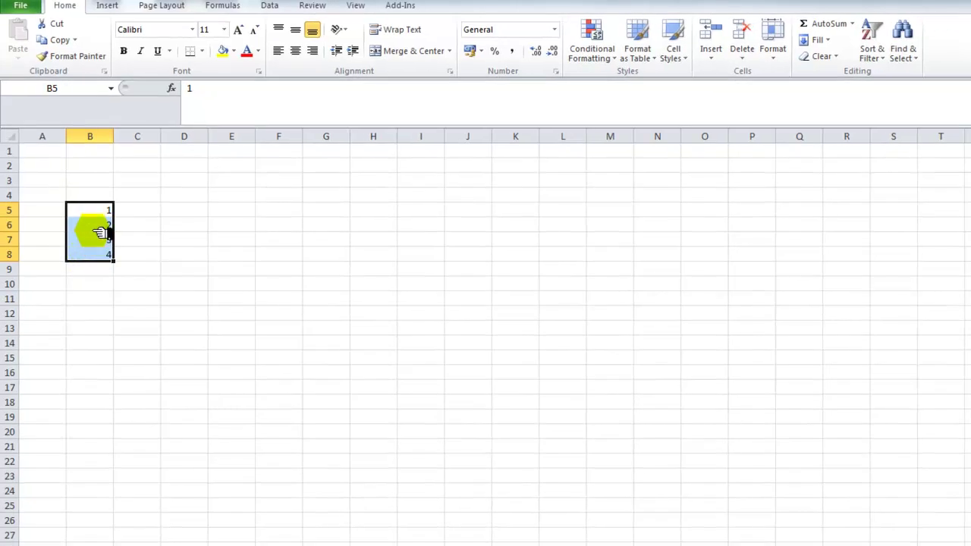
- Apply the Number format with 2 decimal places to B5:B8 through Format Cells
right_click(99, 237)
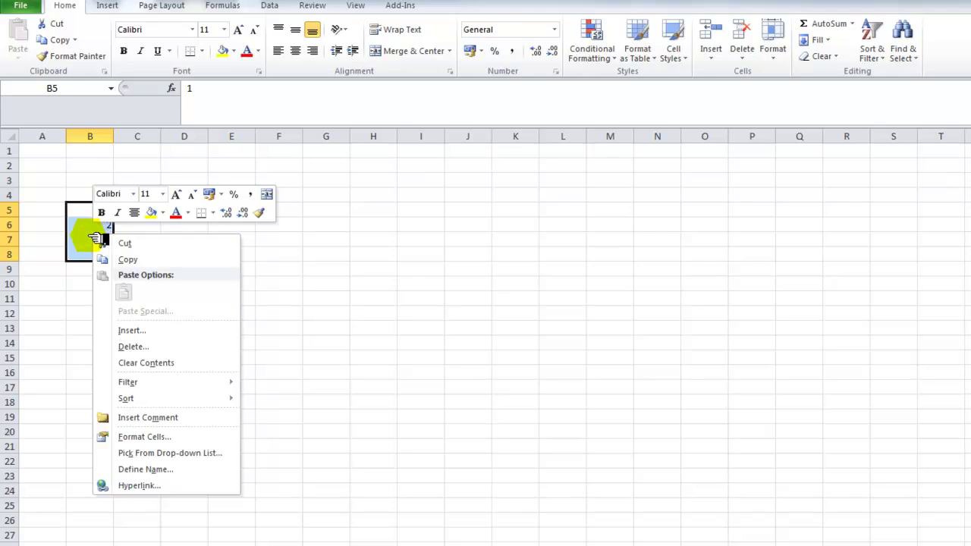
click(135, 439)
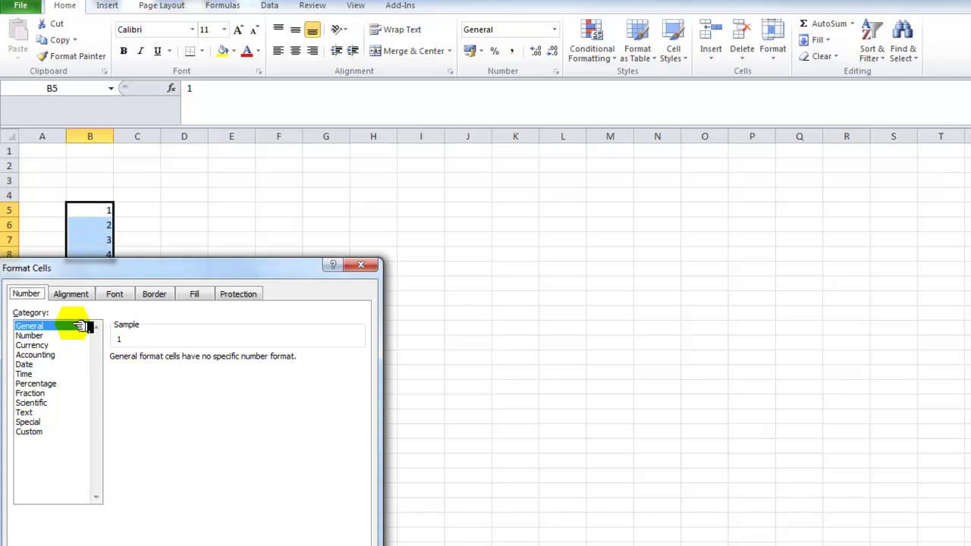
click(34, 335)
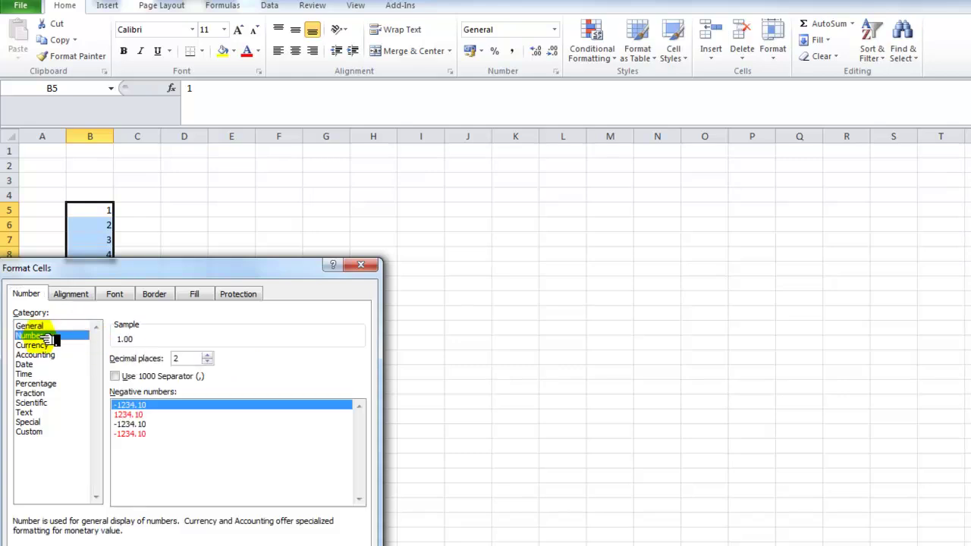
click(34, 345)
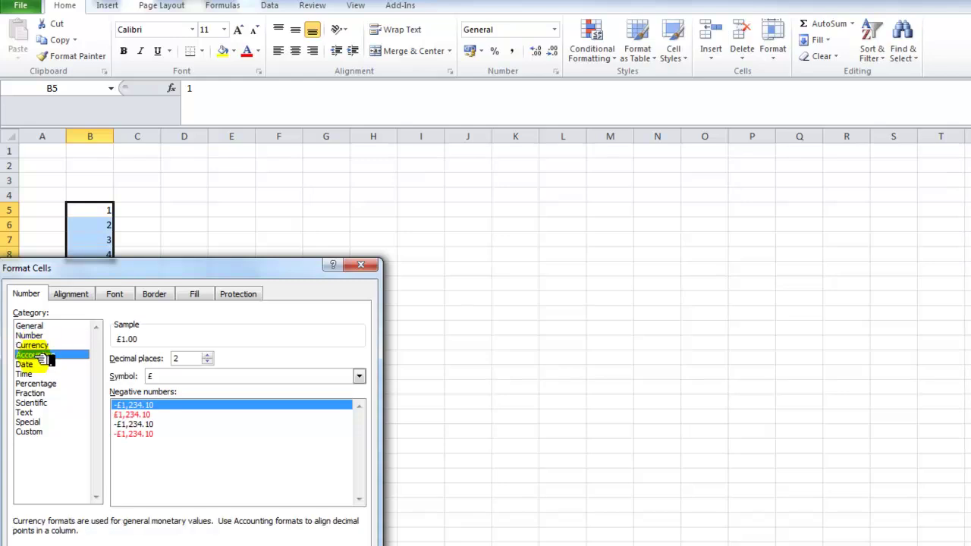
click(38, 355)
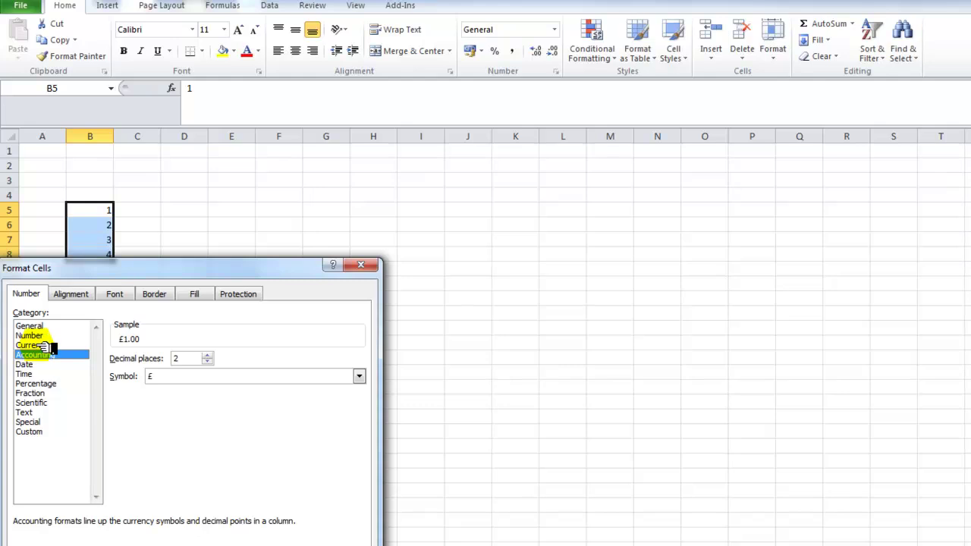
click(30, 413)
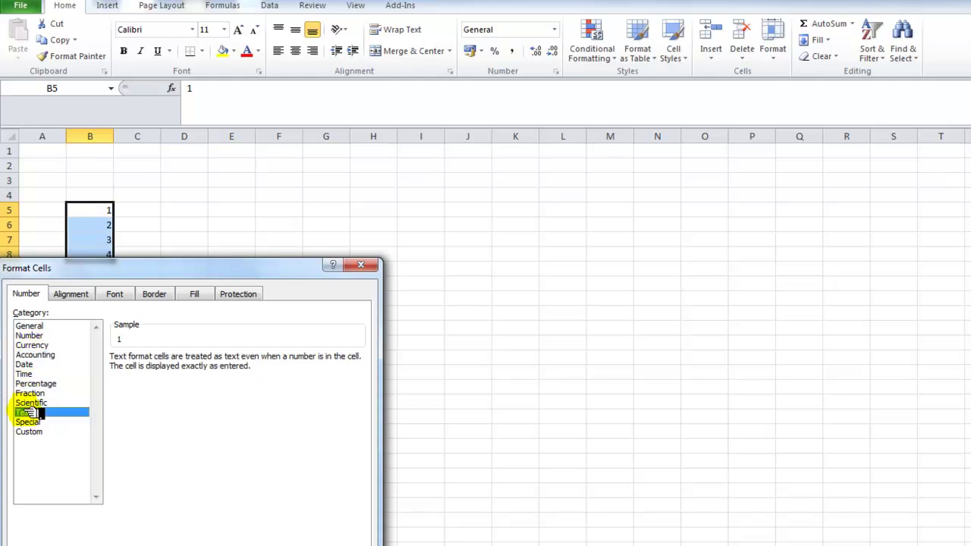
click(30, 335)
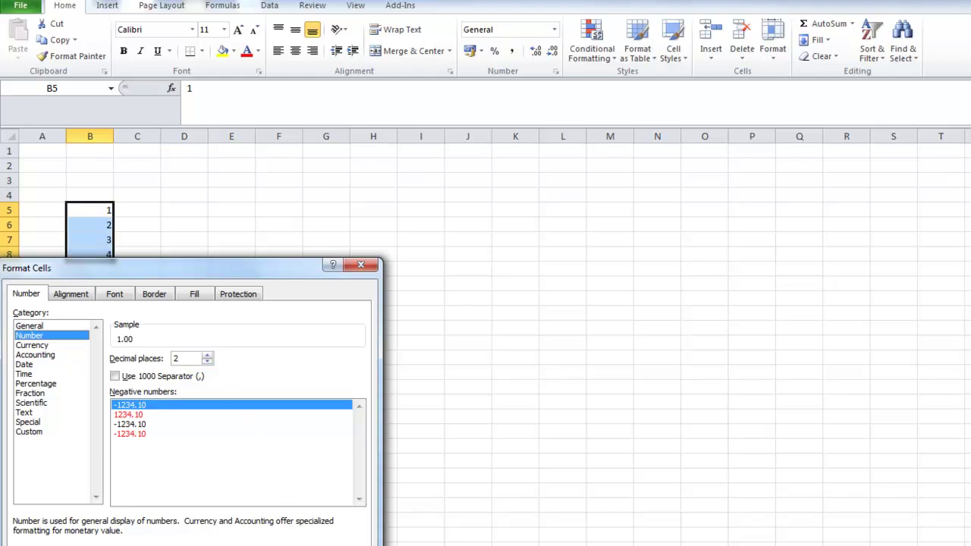
key(Return)
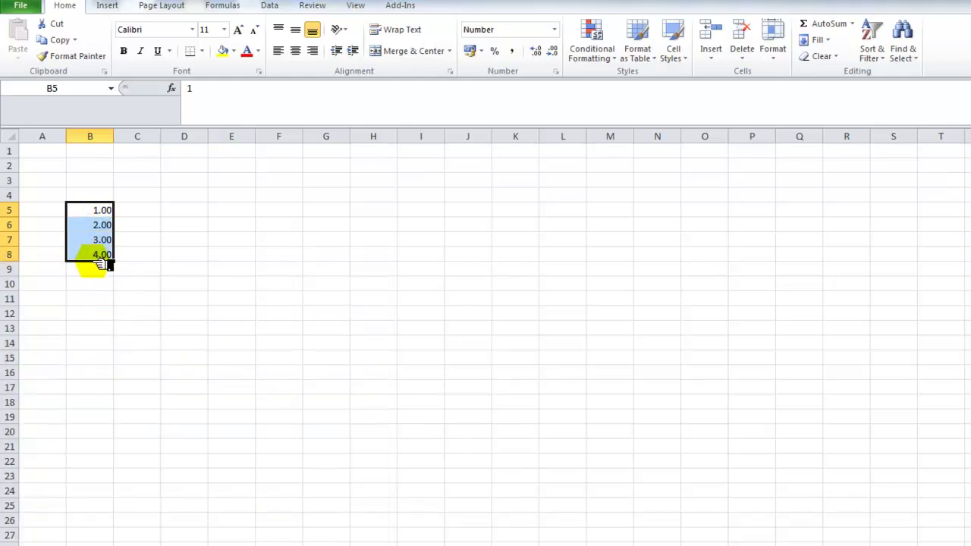
click(130, 259)
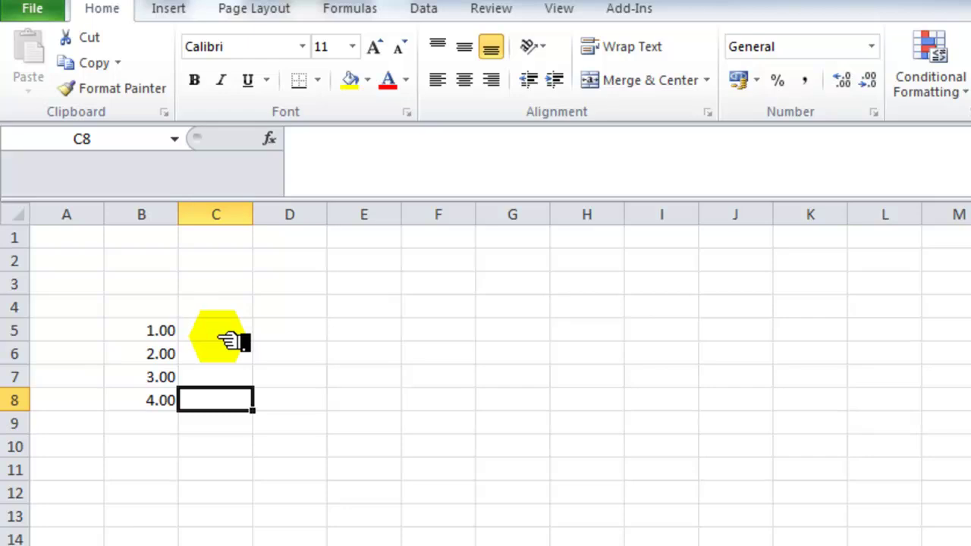
click(226, 337)
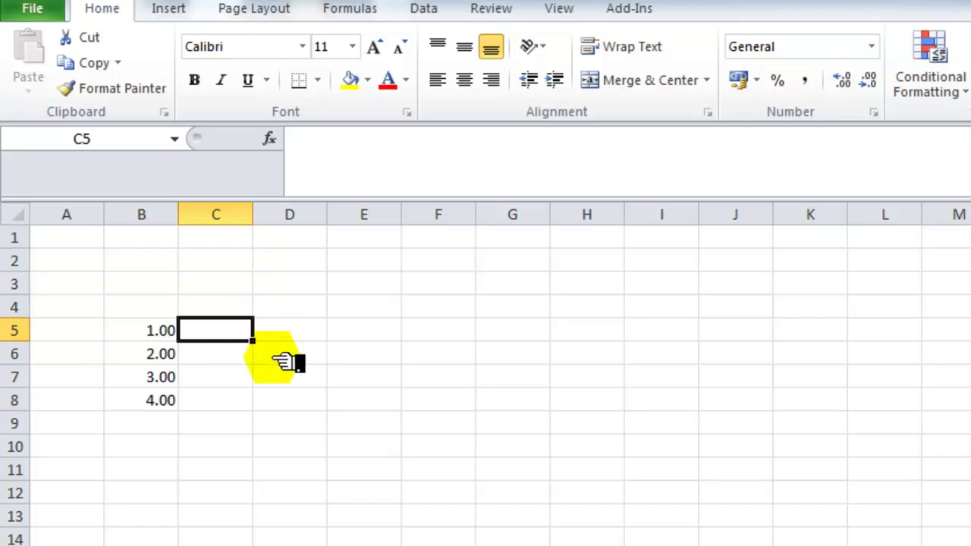
click(245, 380)
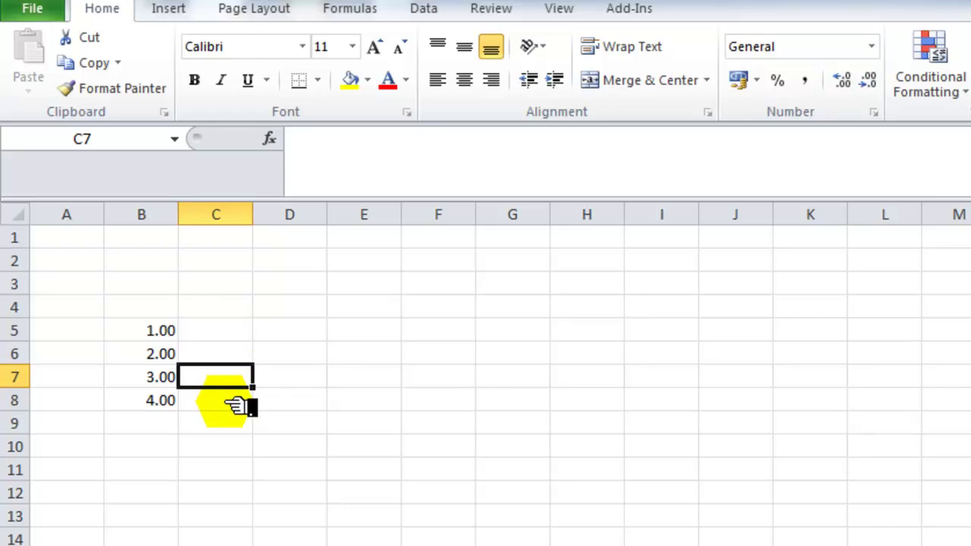
click(237, 407)
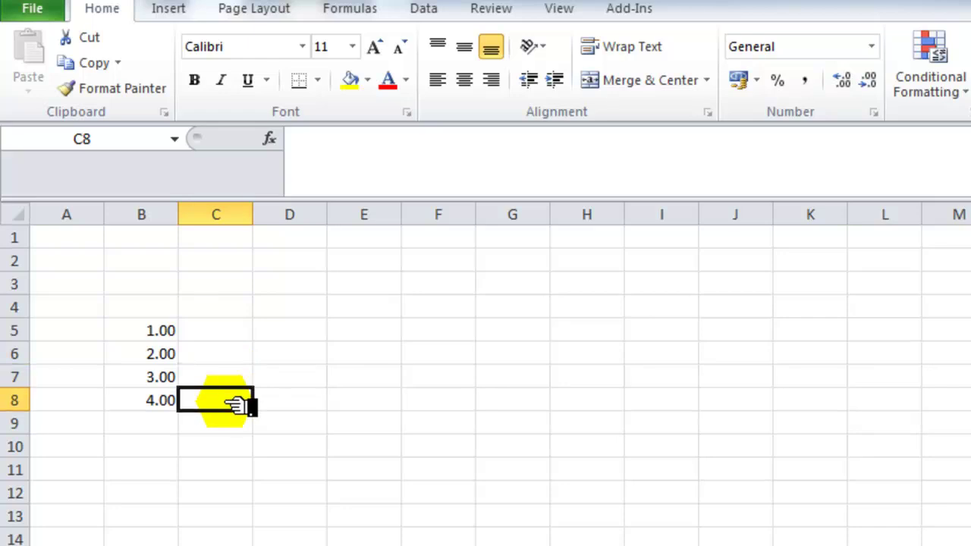
- Build the formula =B8*B7 in C8 by picking B8 and B7 as references
text(=)
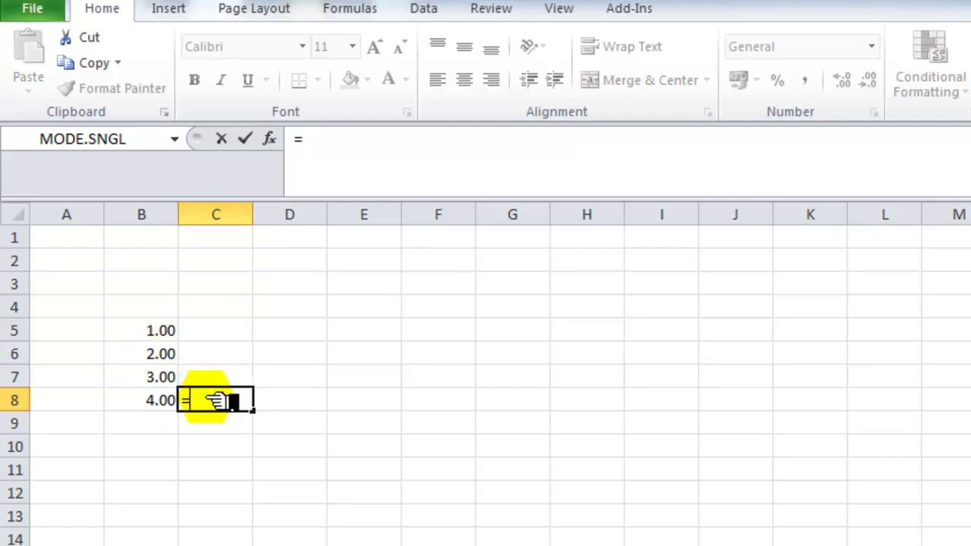
click(167, 407)
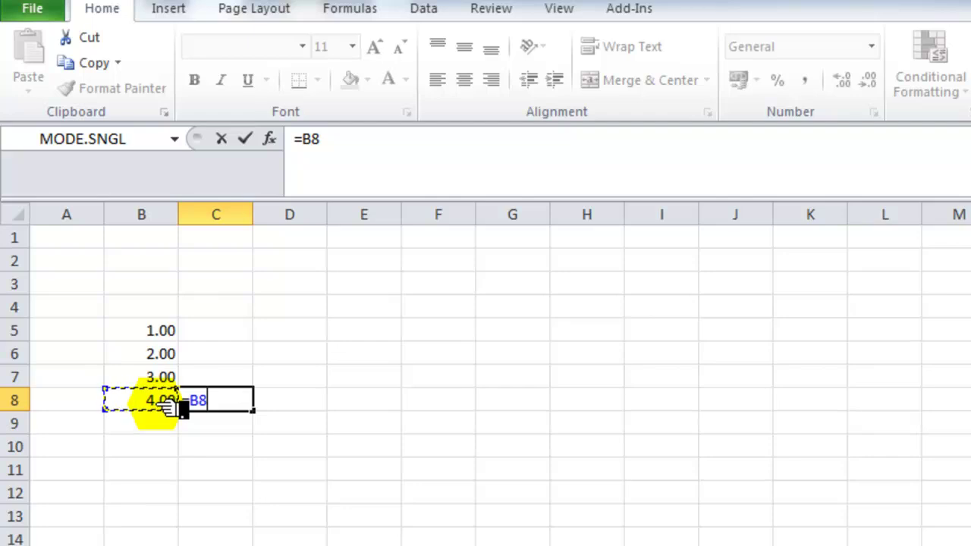
text(*)
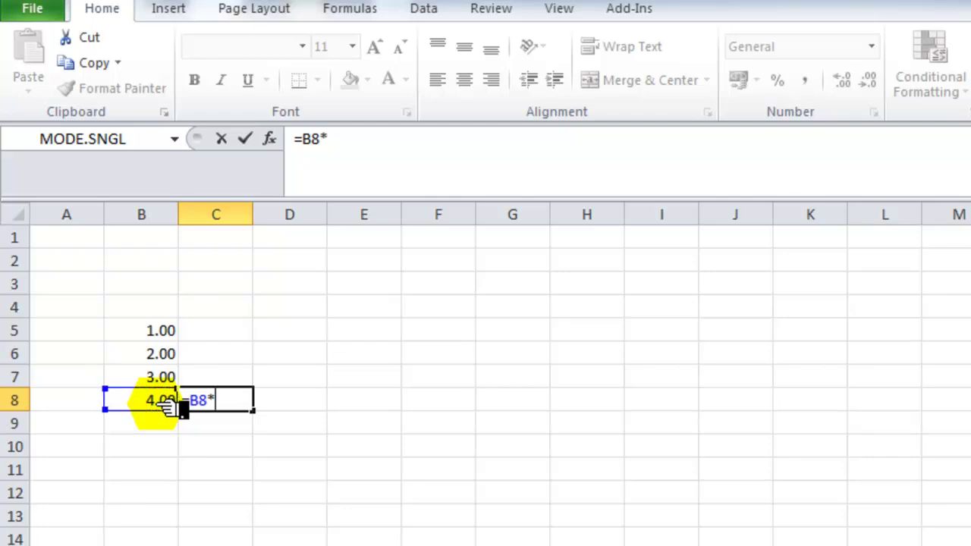
click(141, 379)
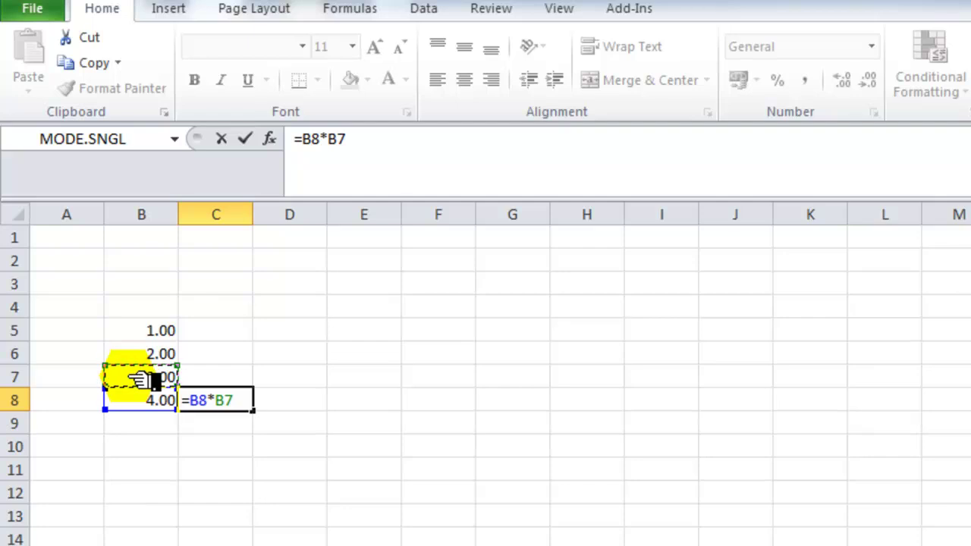
- Commit =B8*B7 so C8 shows 12, then reselect C8 to check the formula
key(Return)
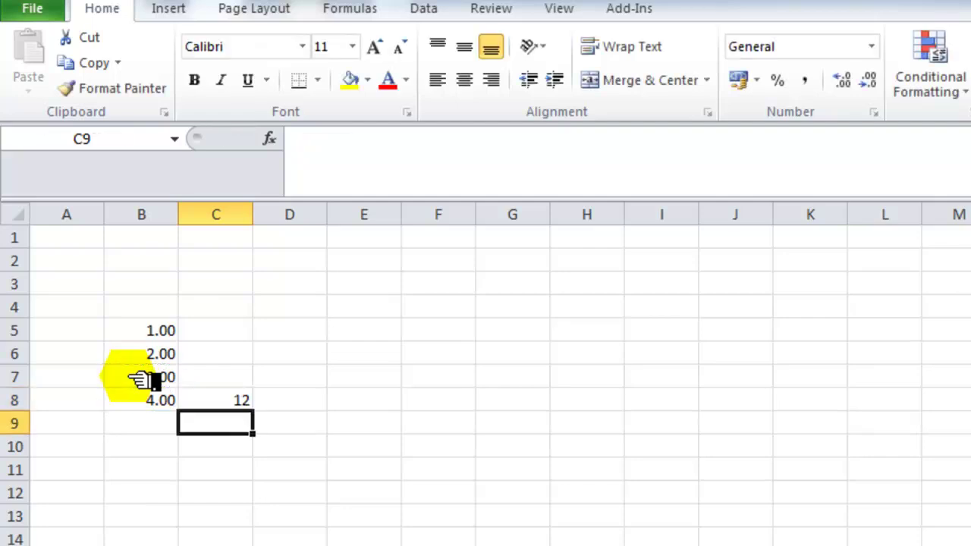
click(239, 406)
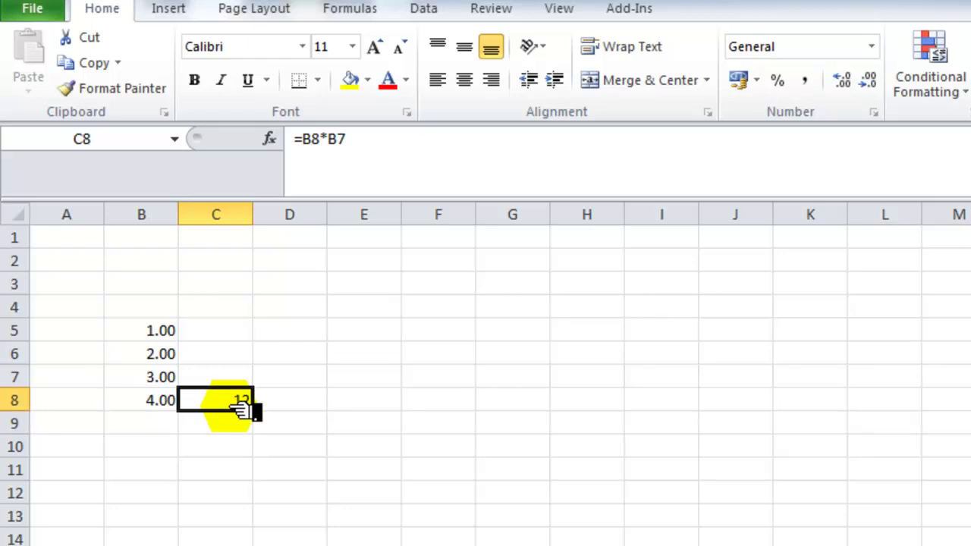